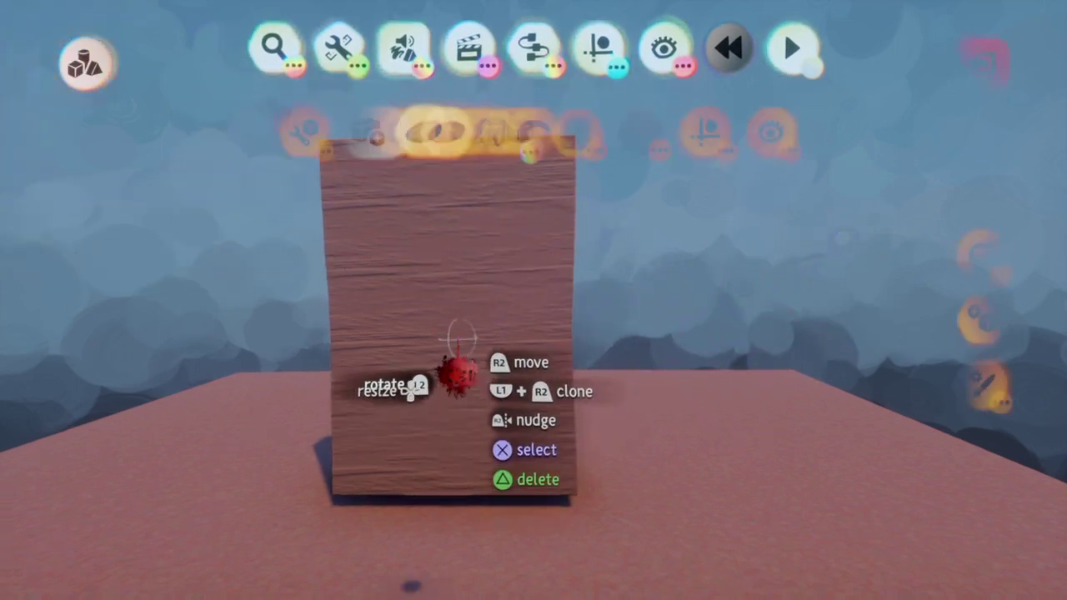
Sculpt-edit the wooden panel and spraypaint its entire front face dark brown with an enlarged sphere shape
left_click(457, 372)
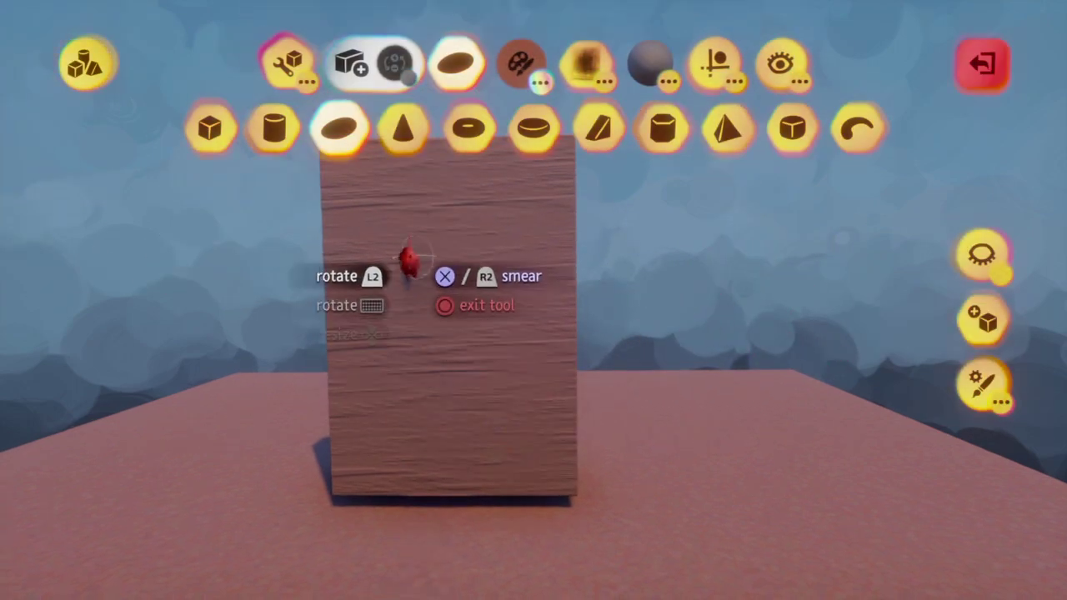
left_click(521, 62)
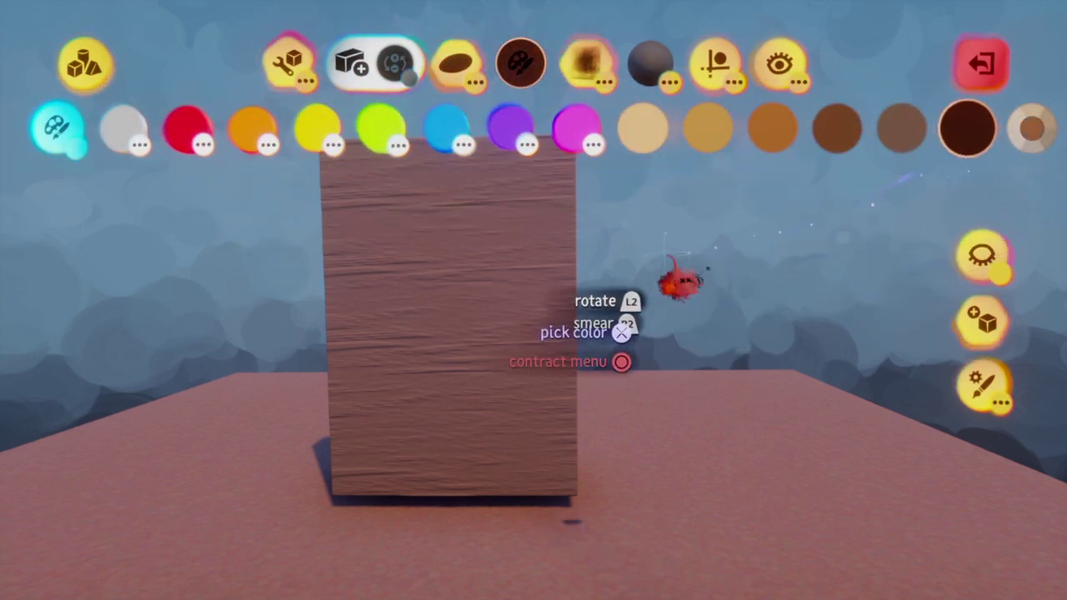
key("Escape")
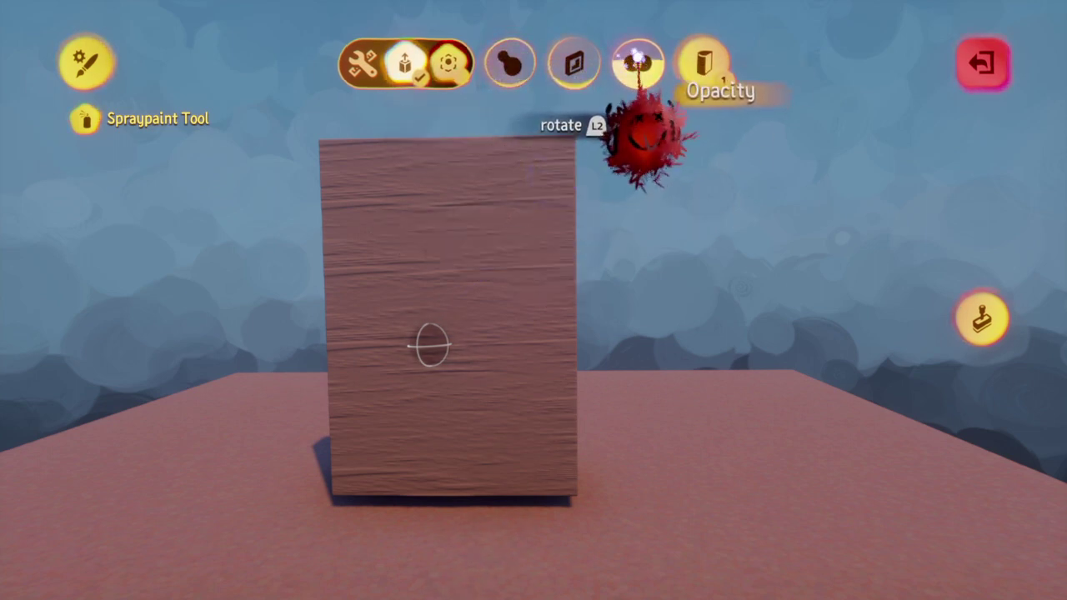
key("Escape")
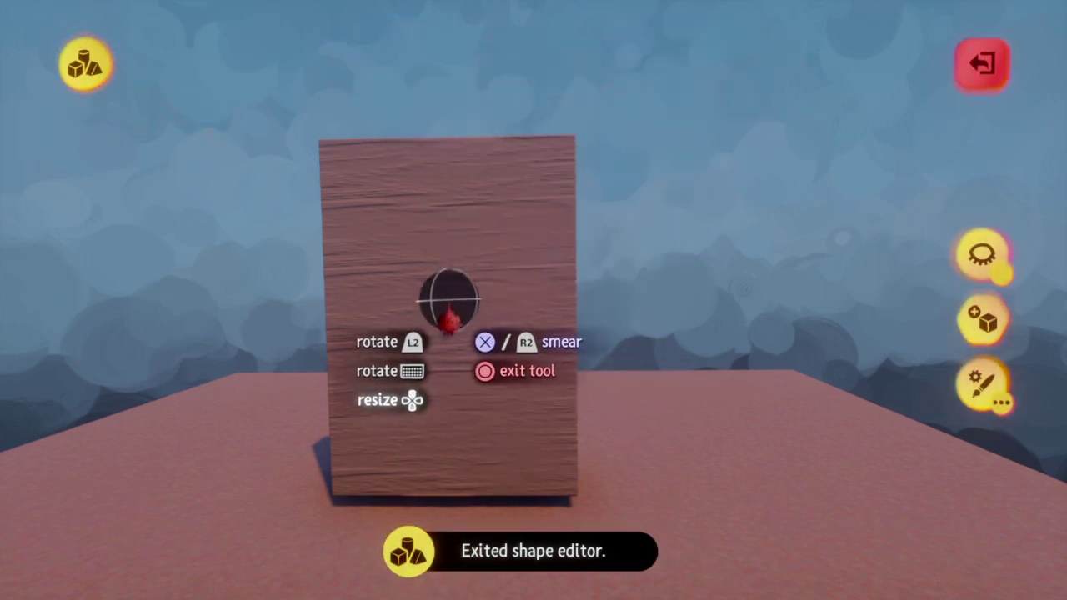
left_click_drag(450, 329, 444, 337)
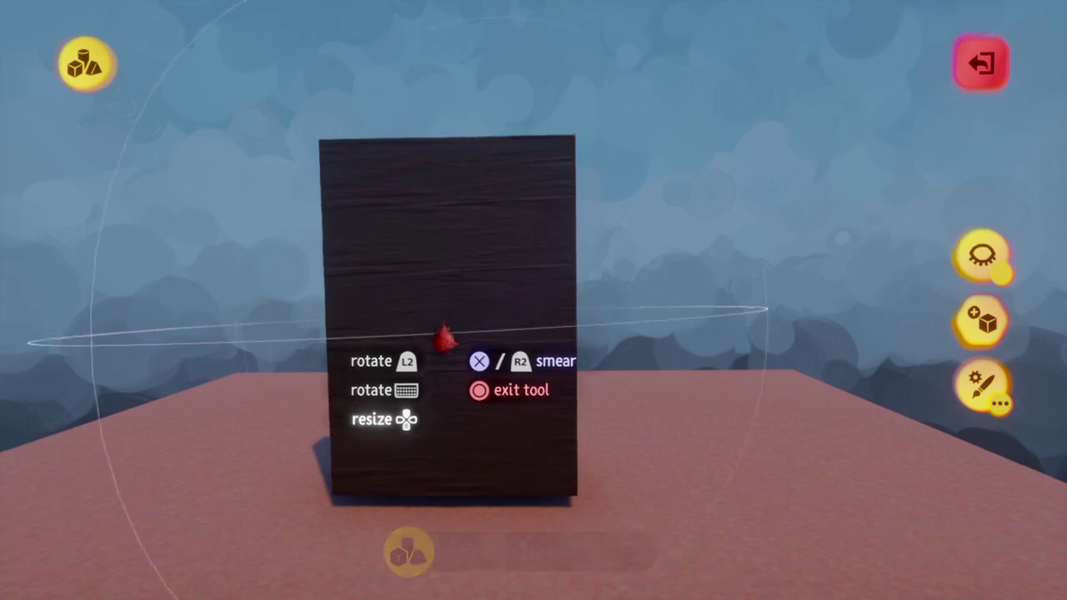
key("Escape")
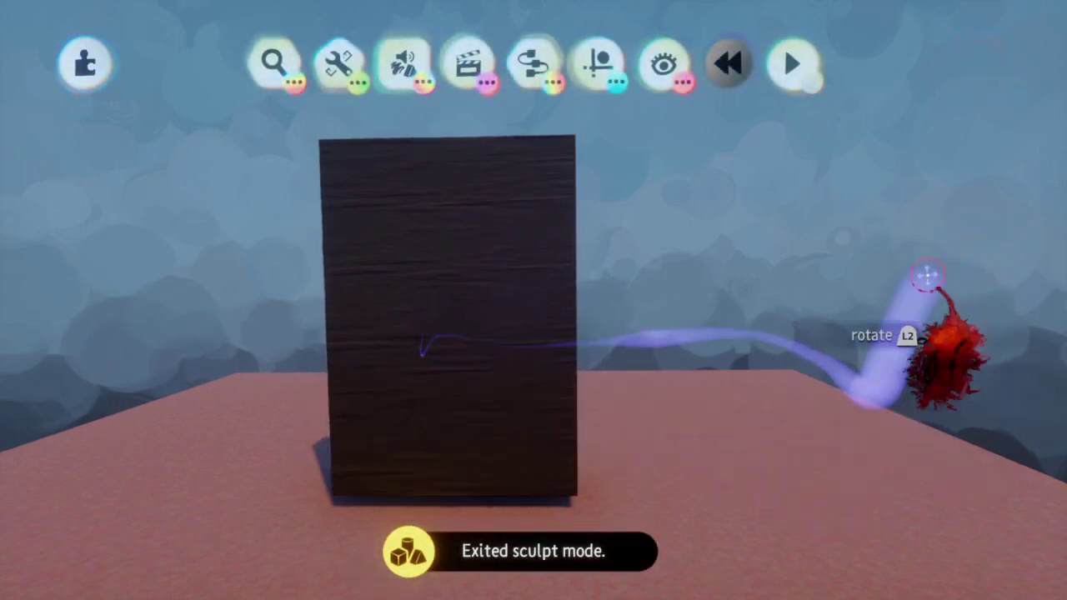
Reopen the panel for sculpt editing and set the spraypaint colour to a lighter, muted orange-brown shade
scroll(477, 384, "up", 3)
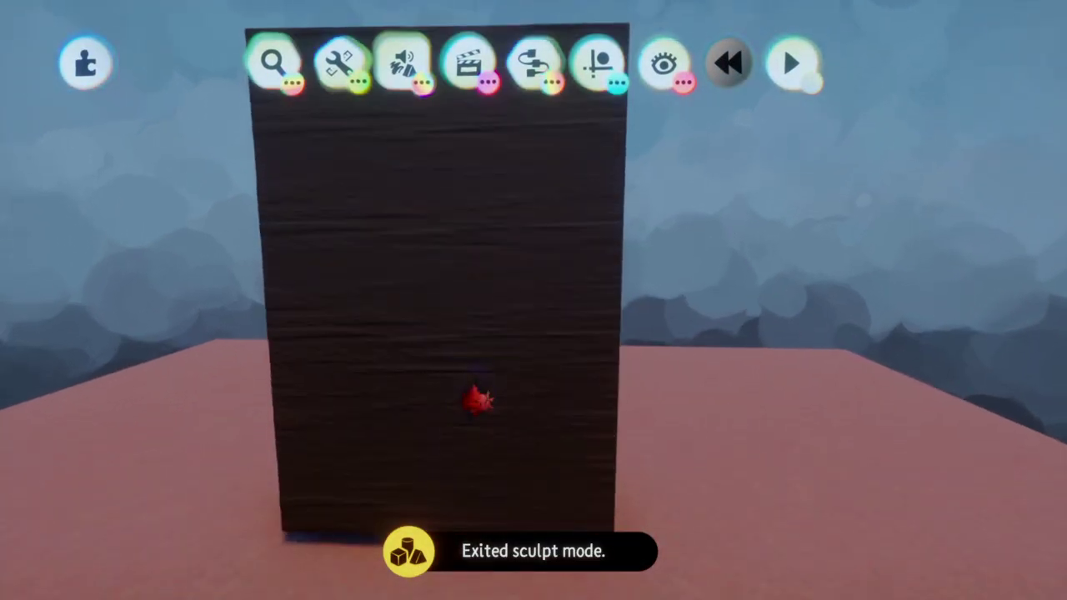
middle_click_drag(478, 399, 486, 355)
scroll(424, 462, "down", 3)
mouse_move(395, 401)
middle_mouse_down()
mouse_move(376, 376)
mouse_move(381, 388)
mouse_move(455, 347)
mouse_move(437, 332)
middle_mouse_up()
left_click(444, 319)
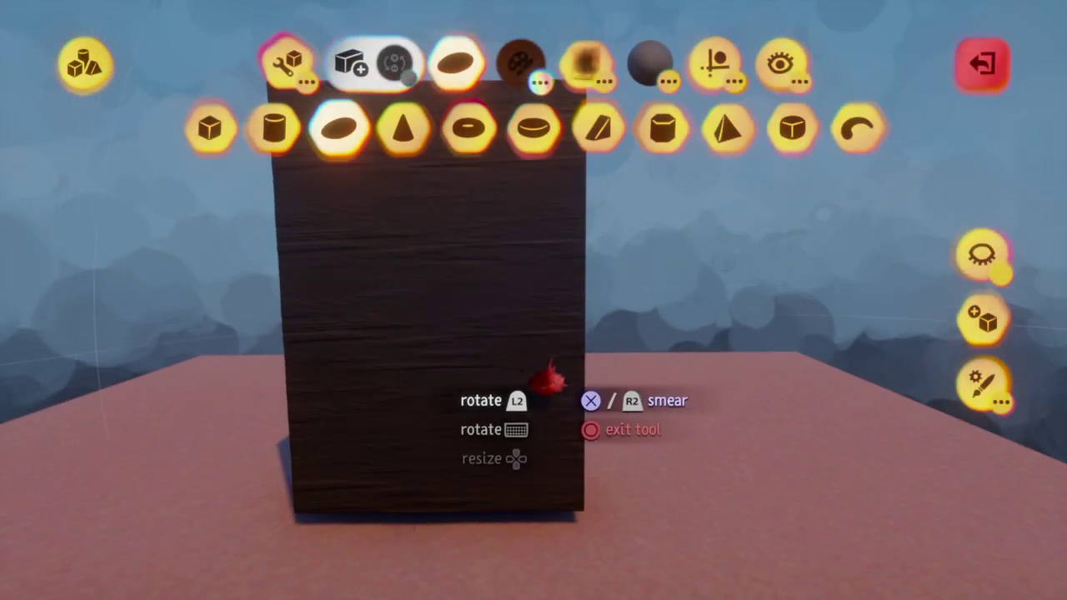
left_click(840, 271)
left_click(433, 307)
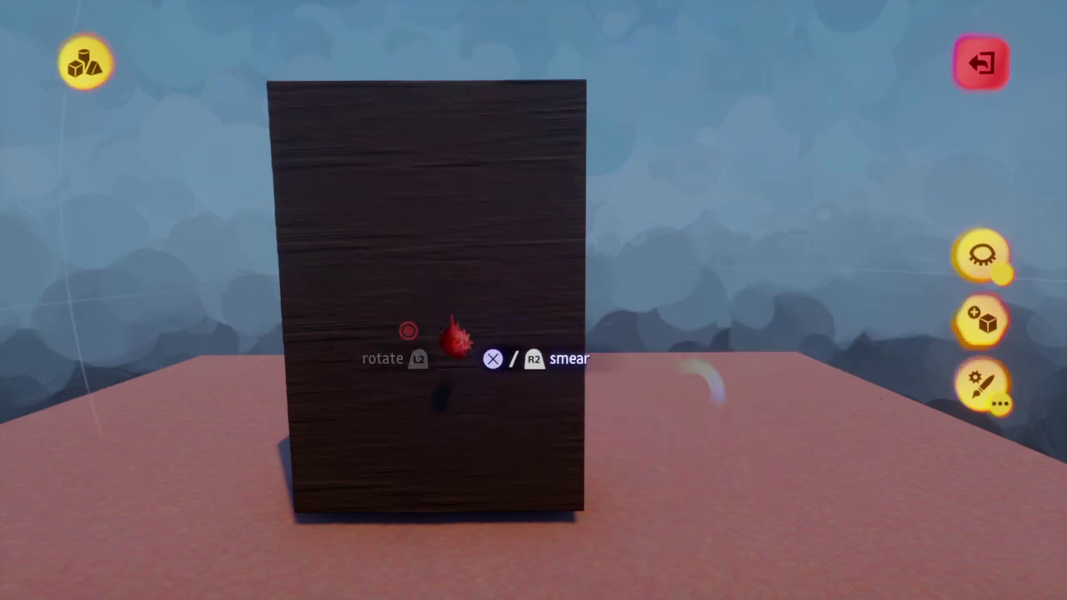
key("c")
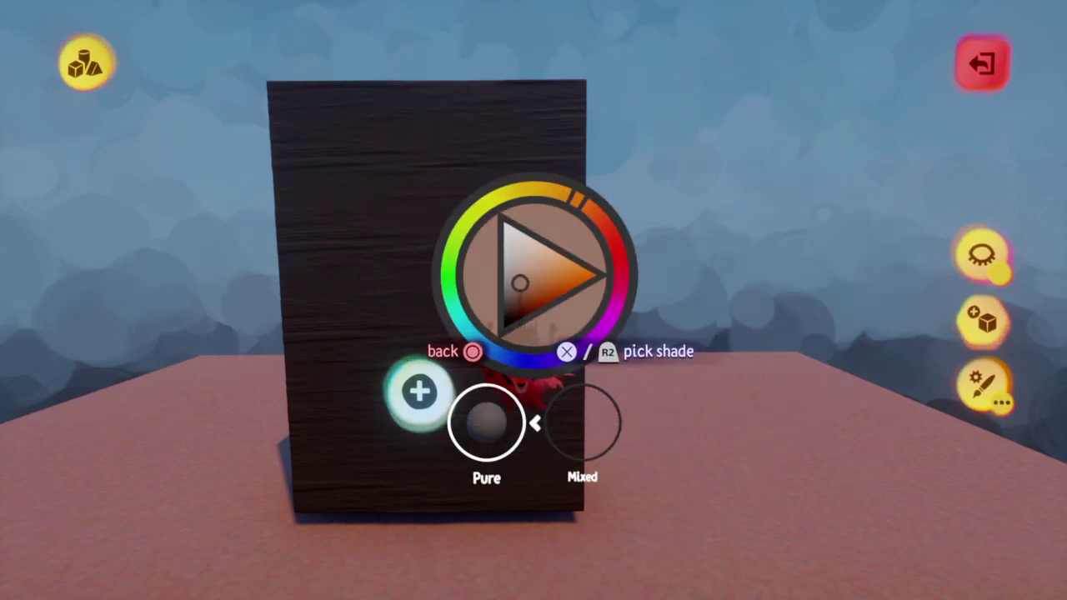
left_click(521, 398)
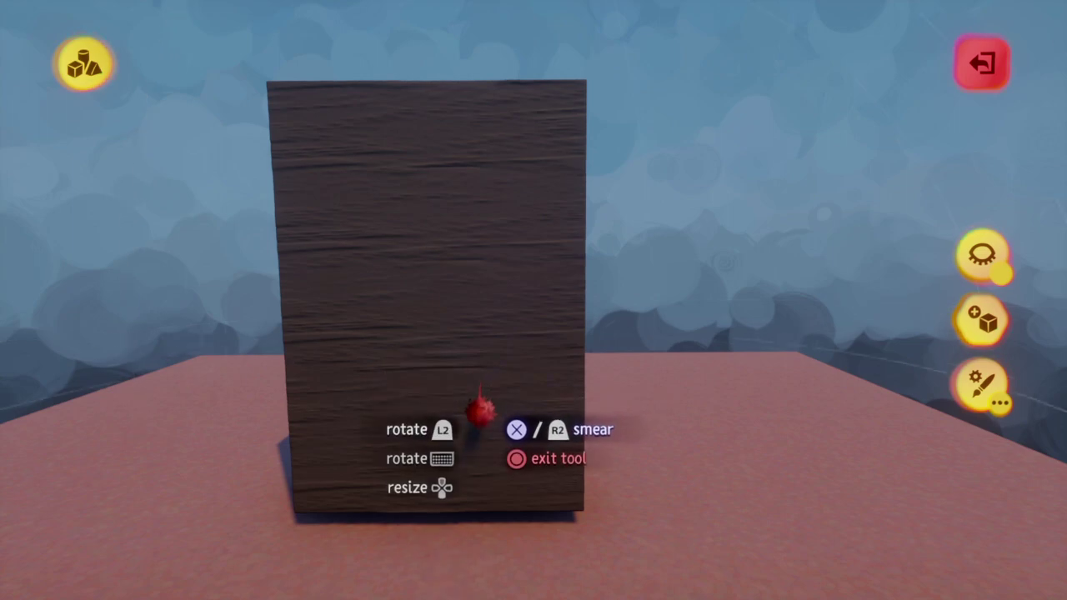
Shrink the spherical spray shape and change its colour to a more saturated reddish brown
key("Down")
key("Down")
key("Down")
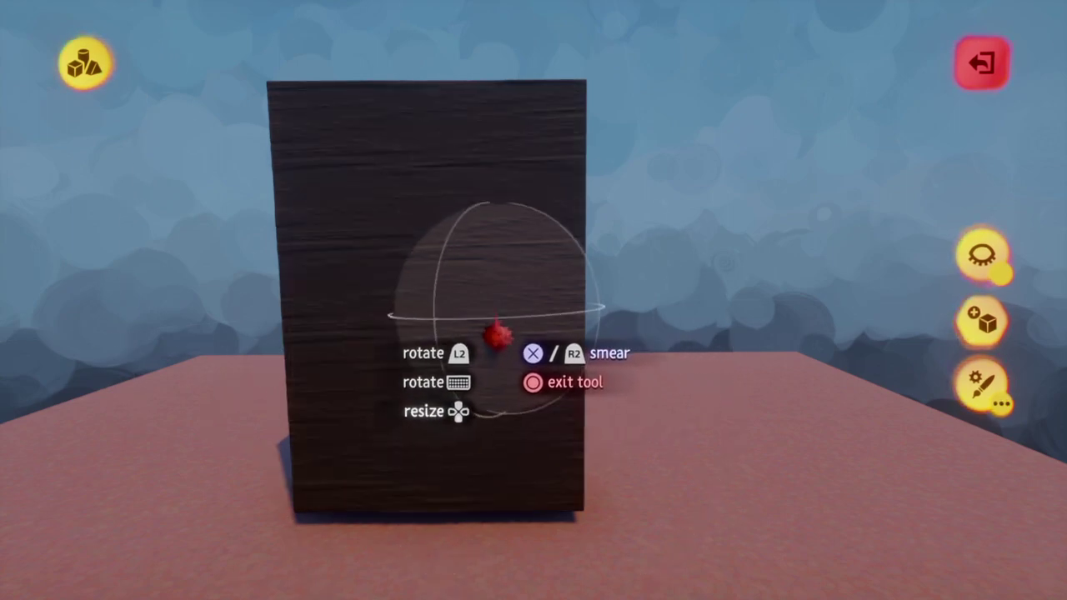
left_click(497, 336)
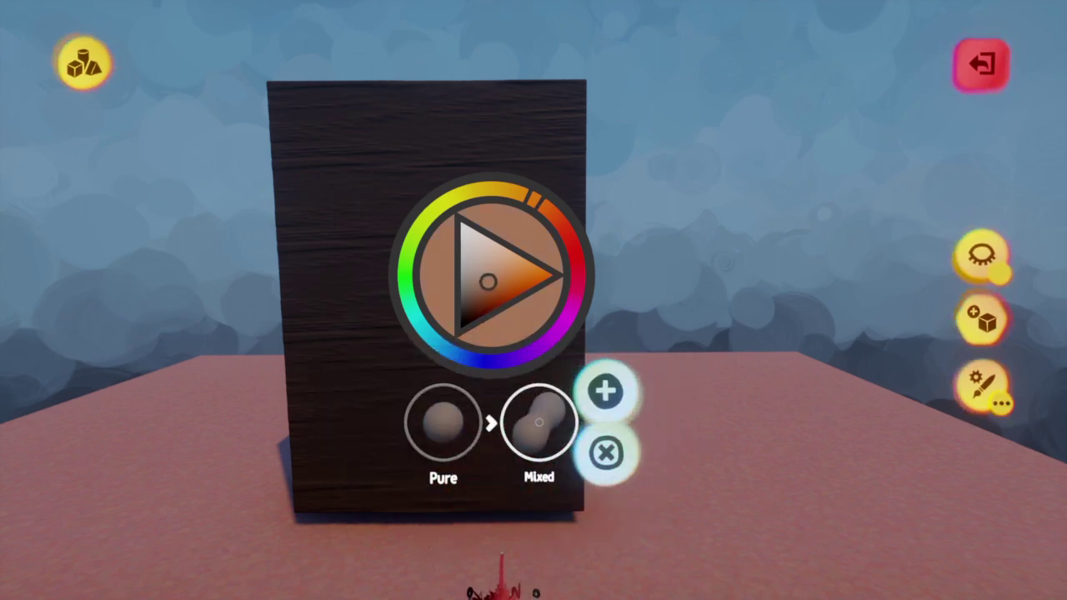
left_click(506, 527)
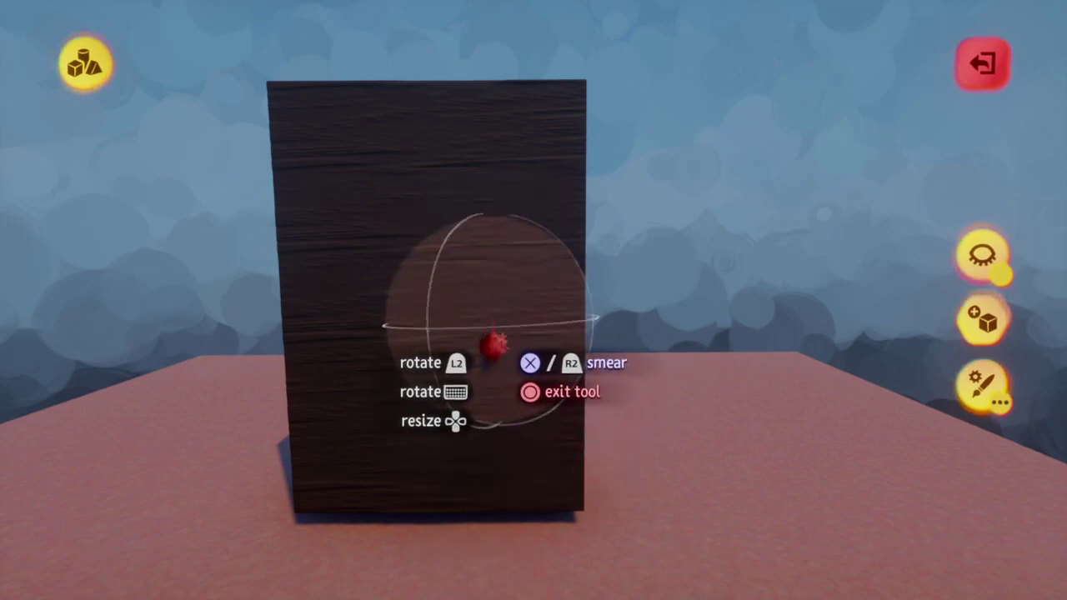
Reduce the spray shape's size, adjust its opacity, and spray soft reddish-brown patches over the panel
key("Down")
key("Escape")
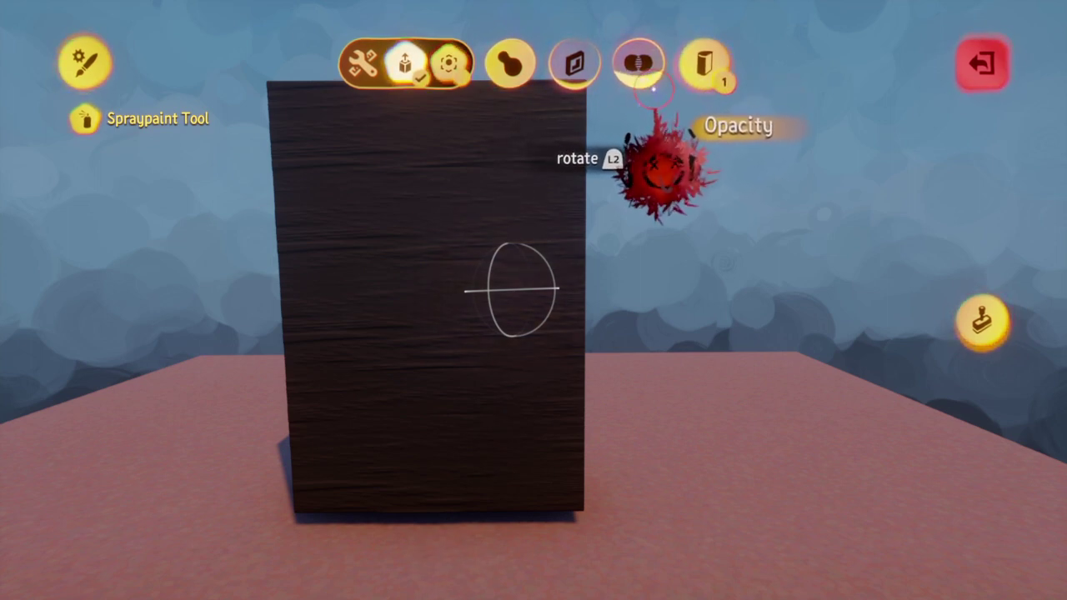
key("Escape")
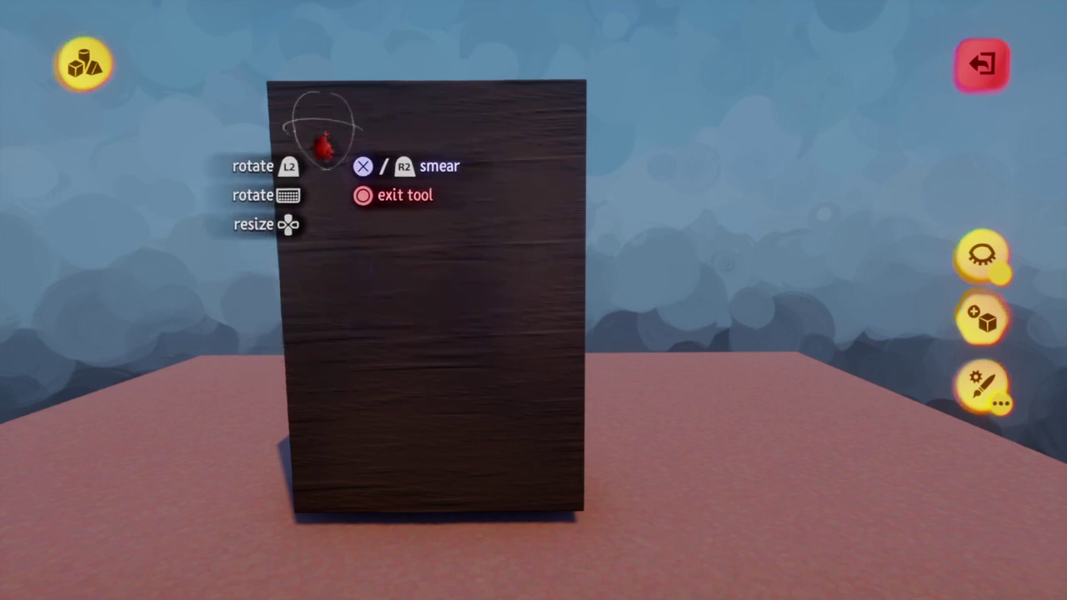
key("Escape")
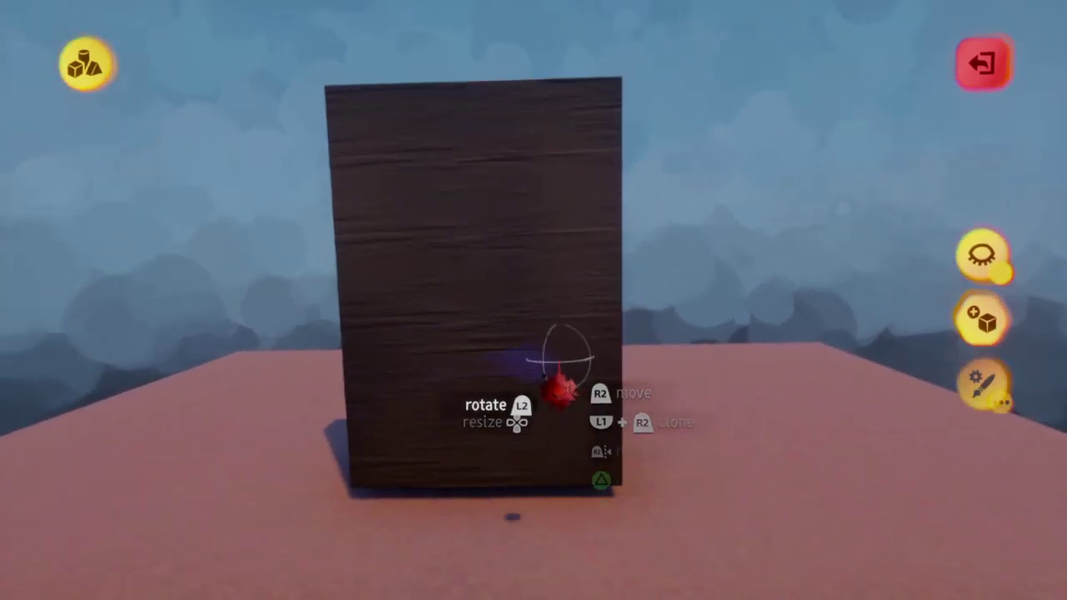
Pick a lighter, greyer brown shade and spray soft patches of it across the panel
right_click(702, 327)
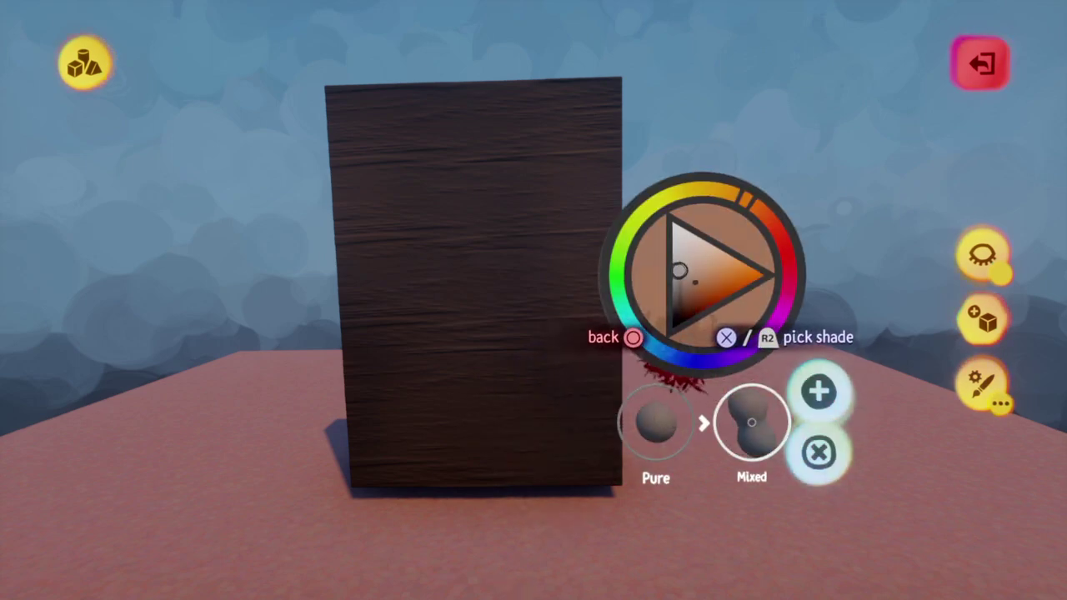
key("Left")
key("Escape")
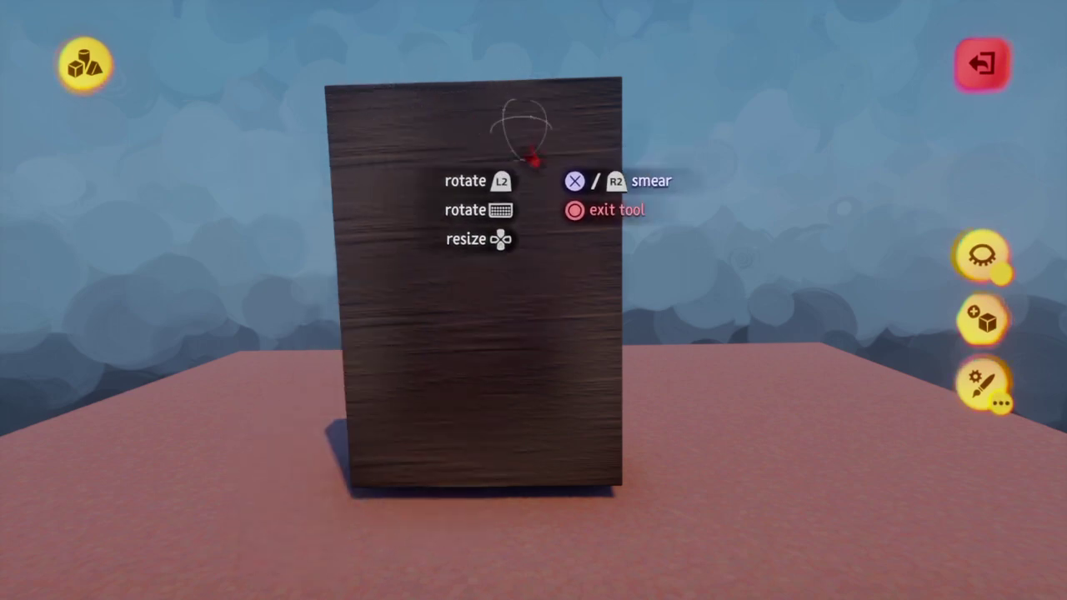
key("c")
key("Escape")
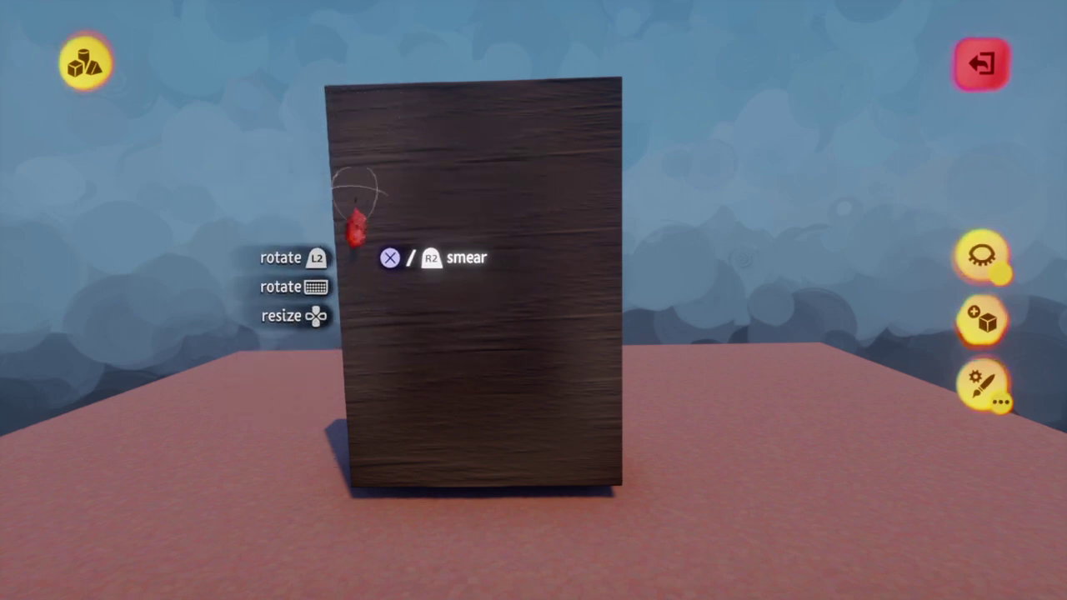
Spray vertical strokes of the greyer brown over the panel's left side and finish sculpt editing
left_click_drag(372, 95, 385, 321)
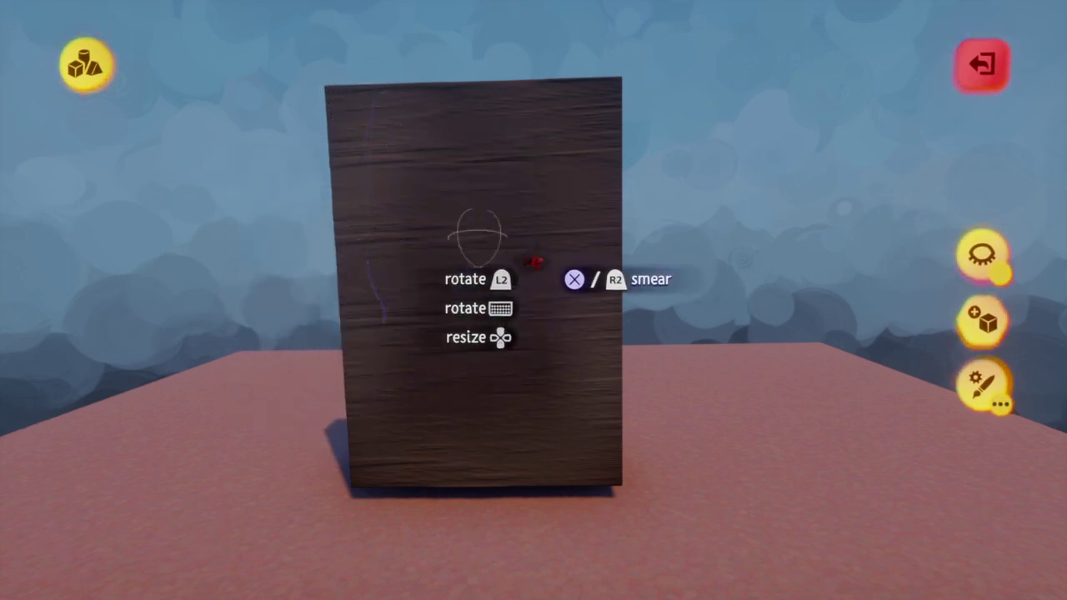
key("Escape")
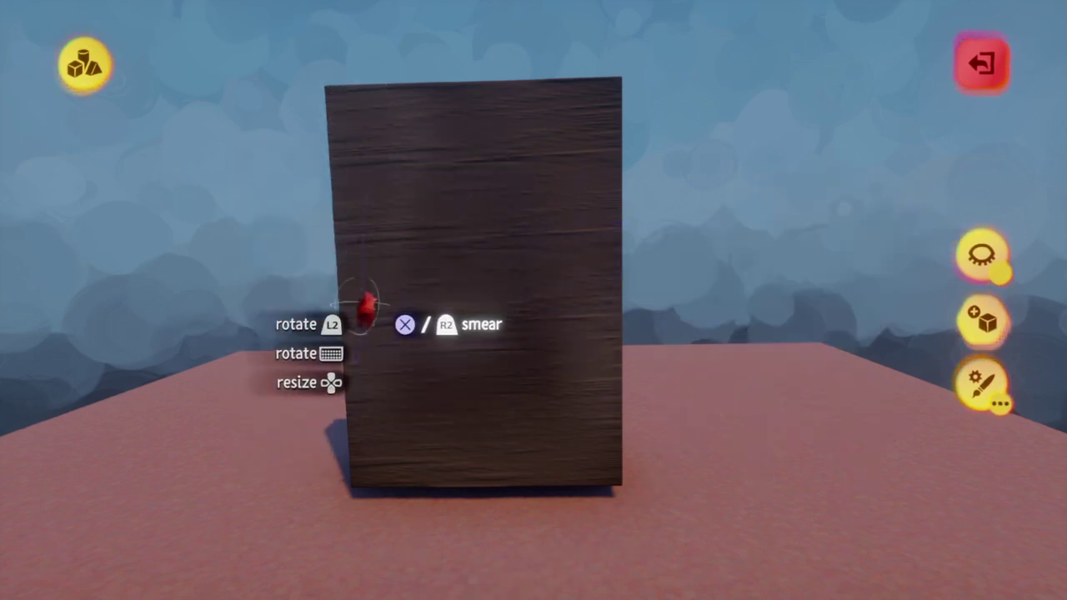
mouse_move(367, 309)
left_mouse_down()
mouse_move(386, 305)
mouse_move(420, 117)
left_mouse_up()
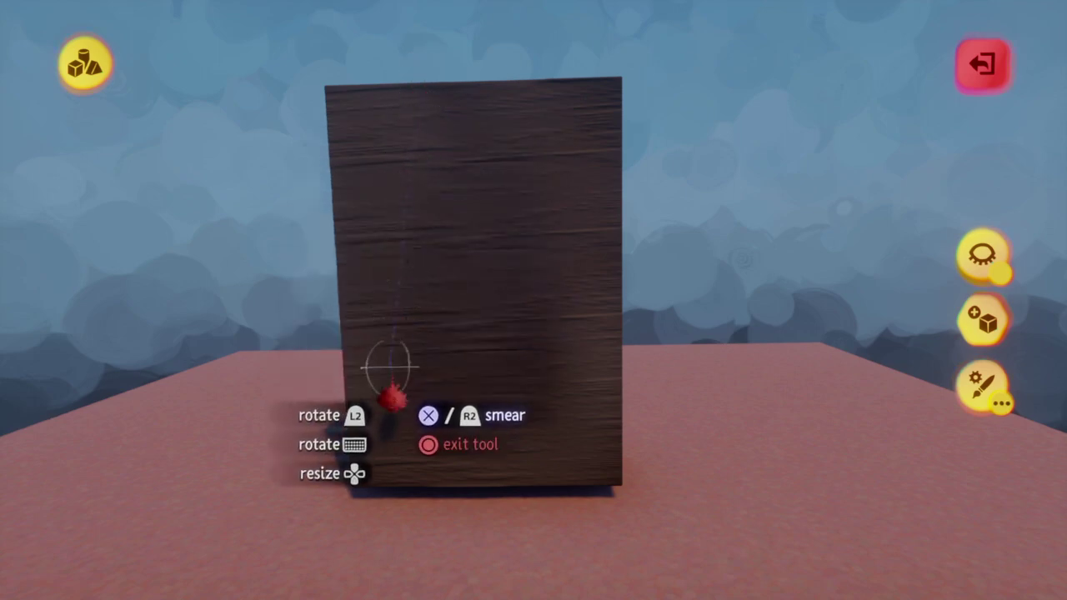
key("Escape")
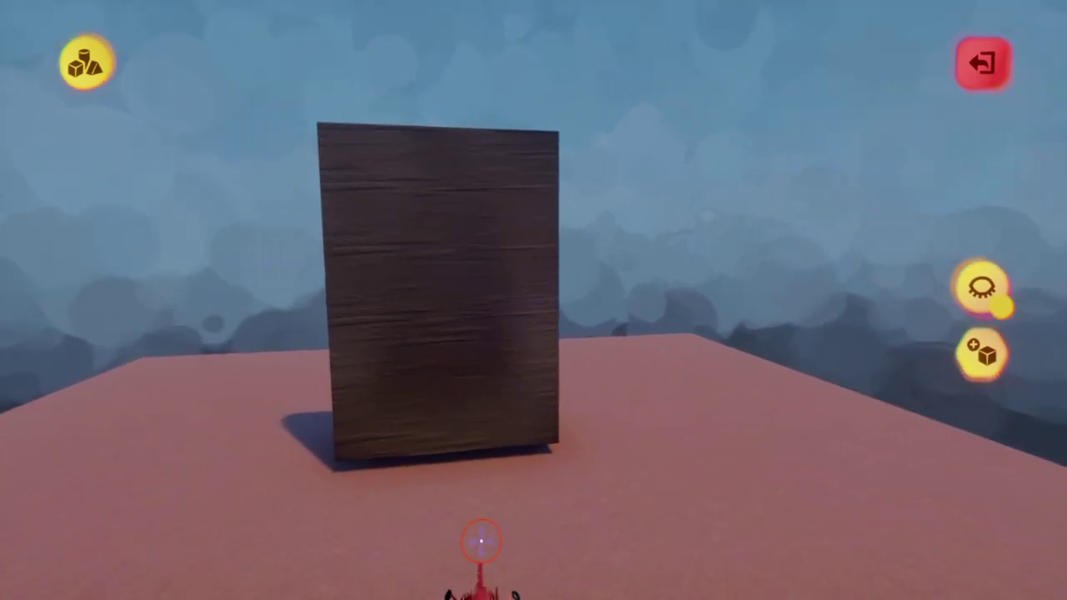
scroll(492, 481, "up", 5)
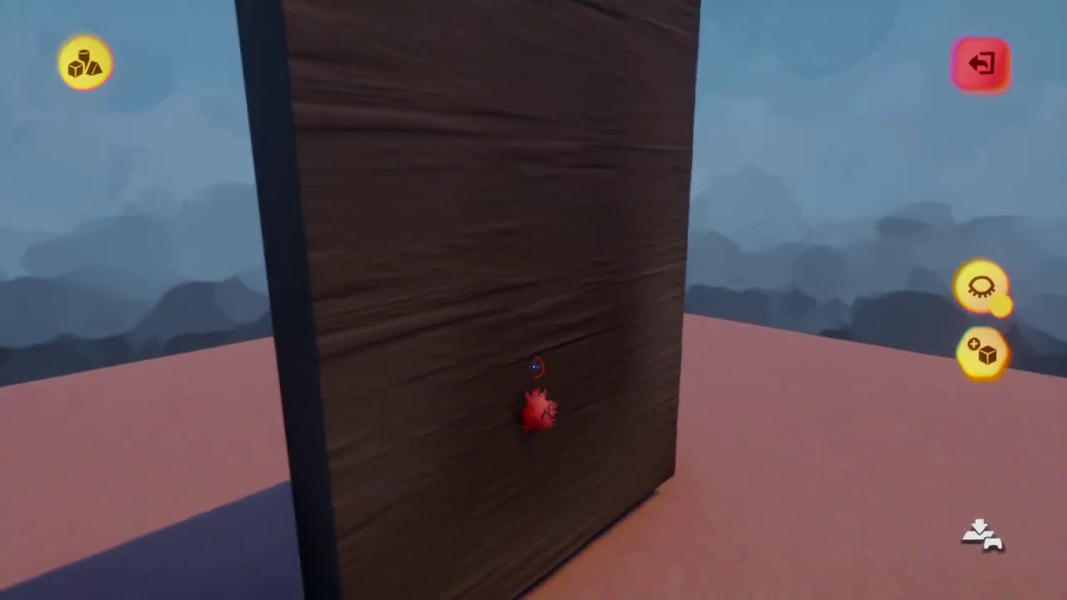
key("Escape")
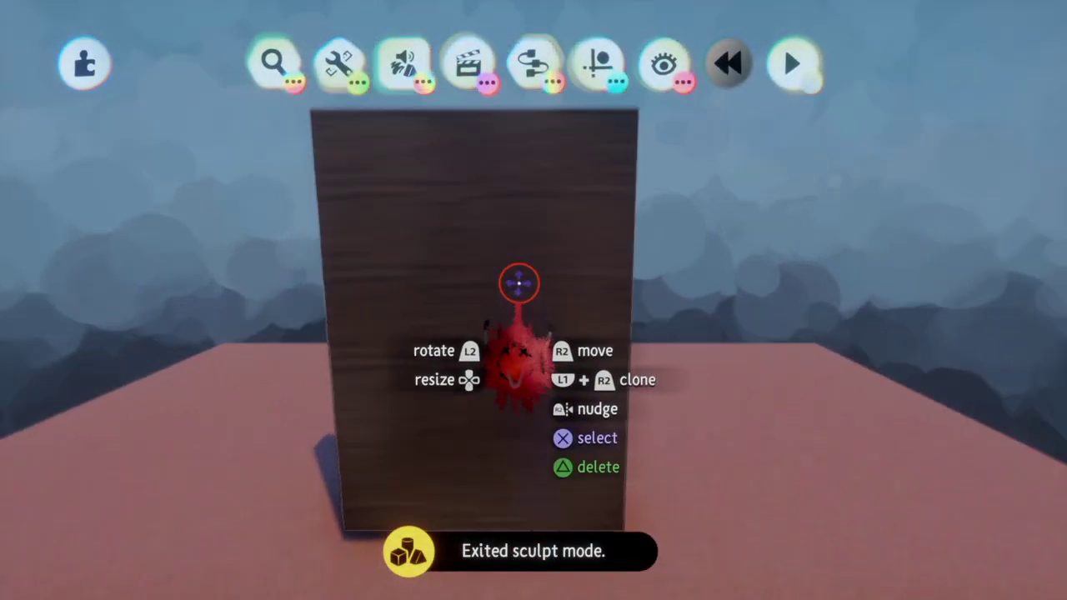
Reopen the panel for sculpt editing with the sphere shape and pick a medium orange-brown spray shade
left_click(493, 303)
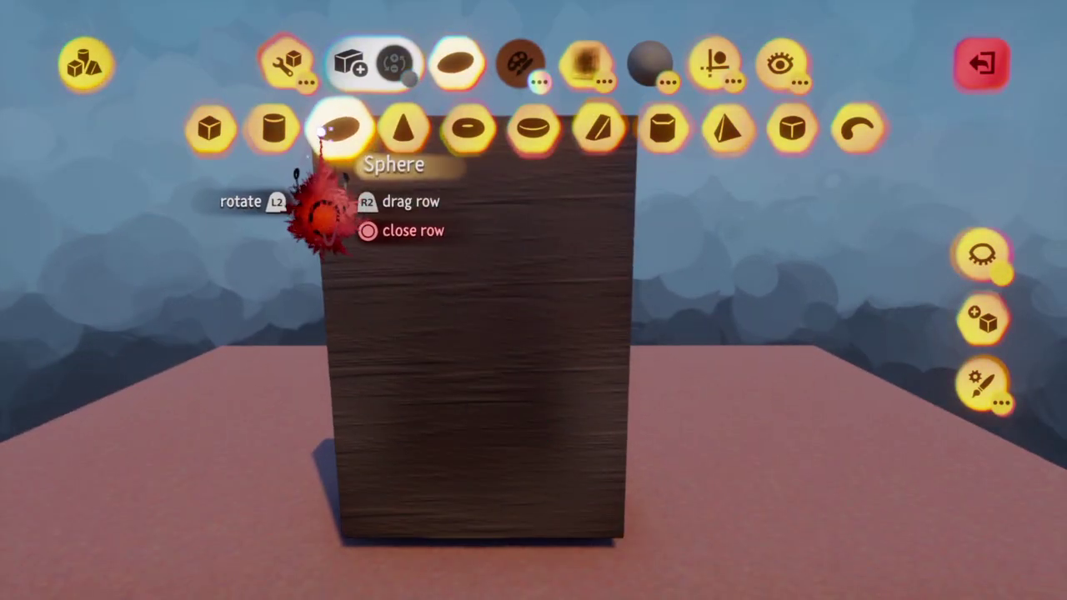
left_click(340, 127)
key("c")
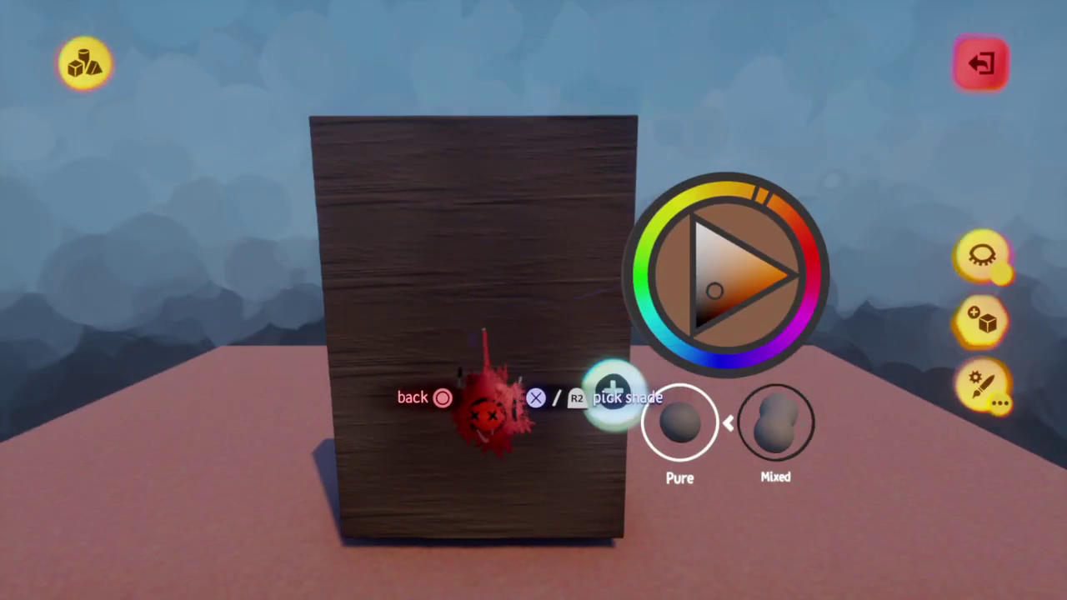
key("Escape")
Stretch the spraypaint sphere in the shape editor into a long, thin horizontal streak
scroll(472, 346, "up", 5)
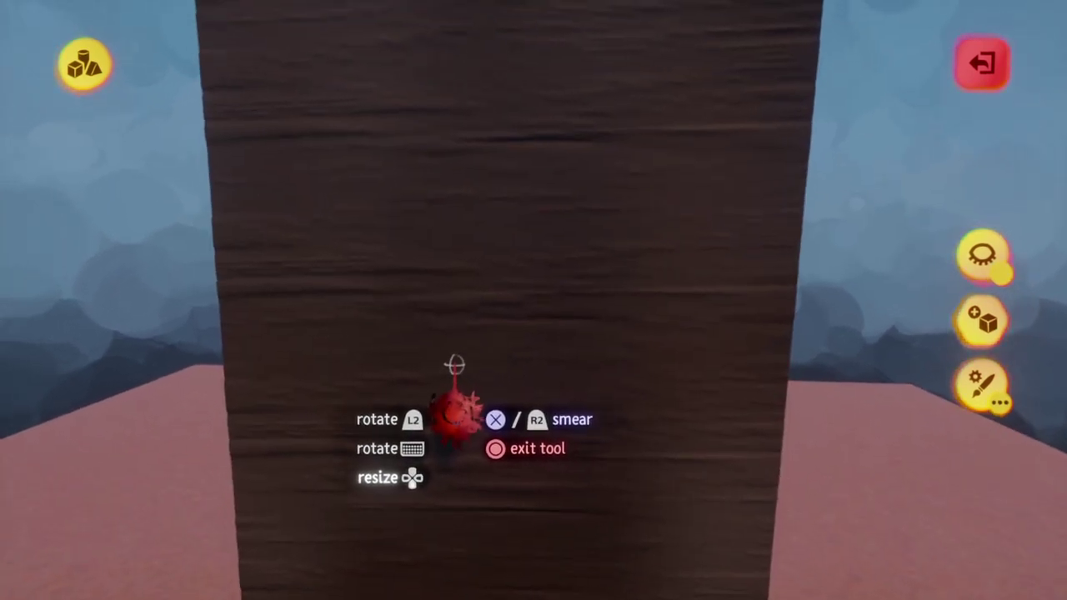
scroll(453, 364, "up", 5)
key("Escape")
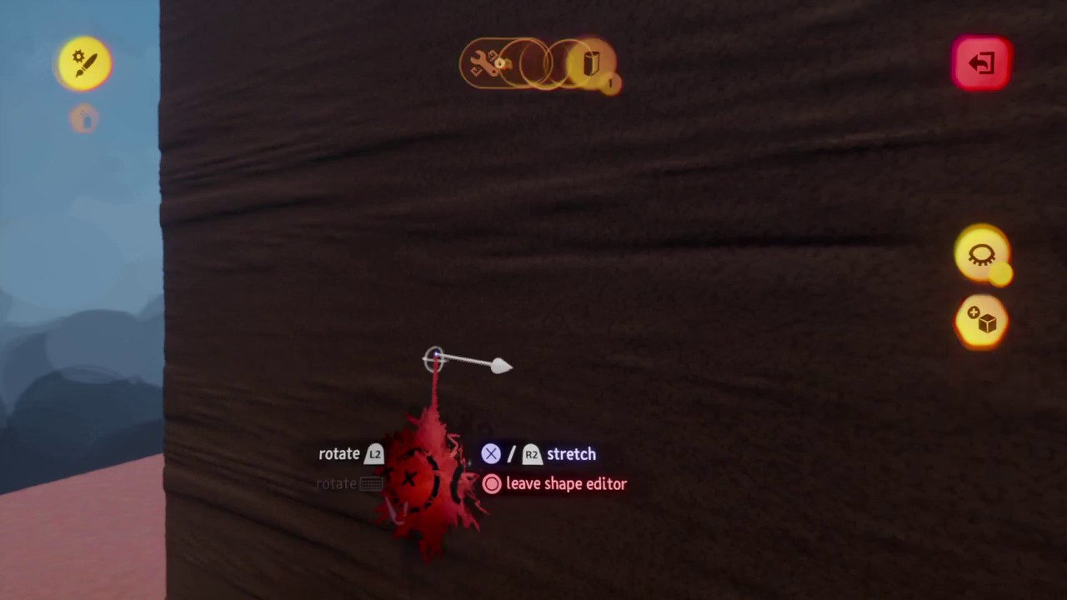
scroll(443, 362, "down", 5)
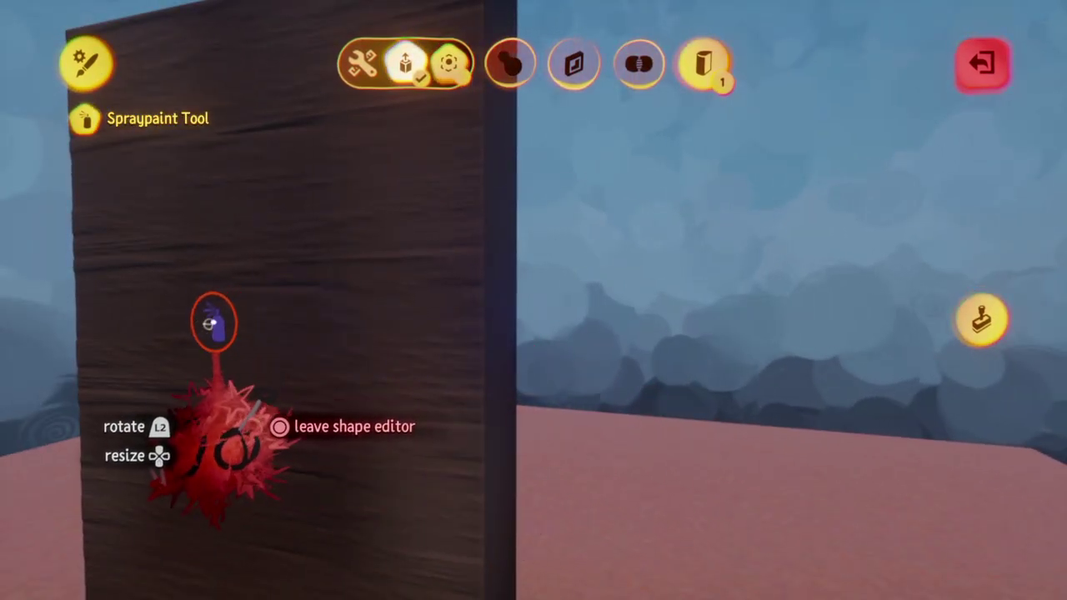
left_click_drag(209, 325, 759, 352)
scroll(757, 419, "down", 5)
key("Escape")
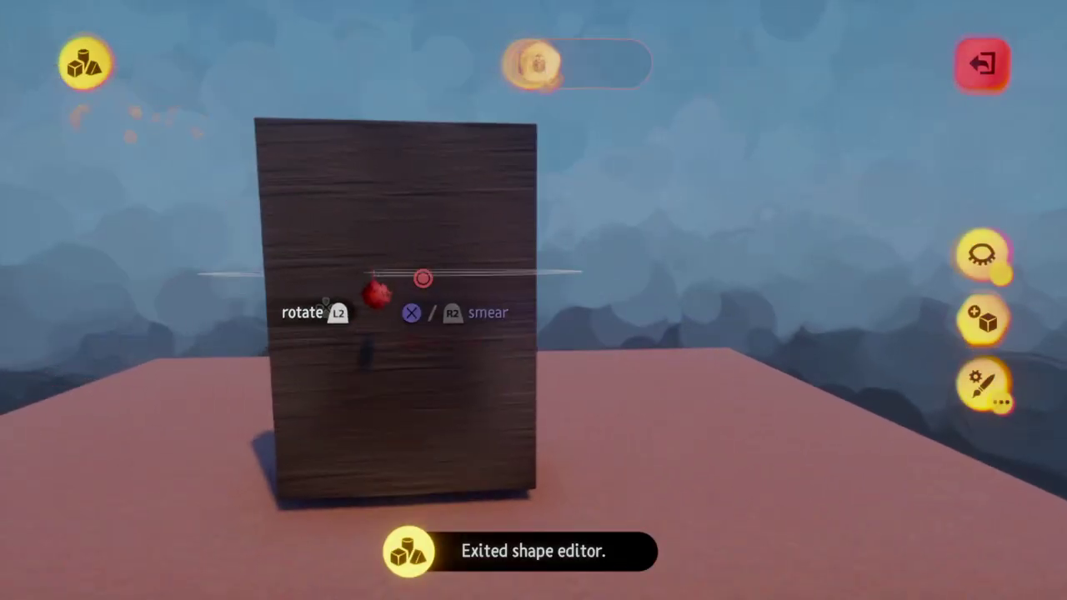
Shorten the streak-shaped spray and give it a slightly lighter orange-brown shade
scroll(389, 283, "up", 5)
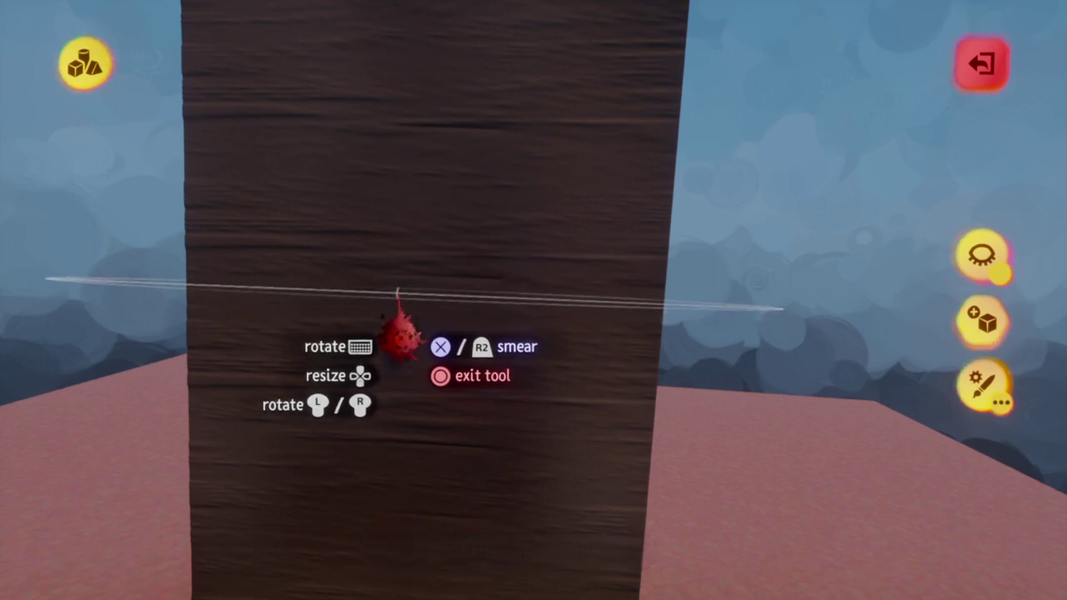
right_click(397, 285)
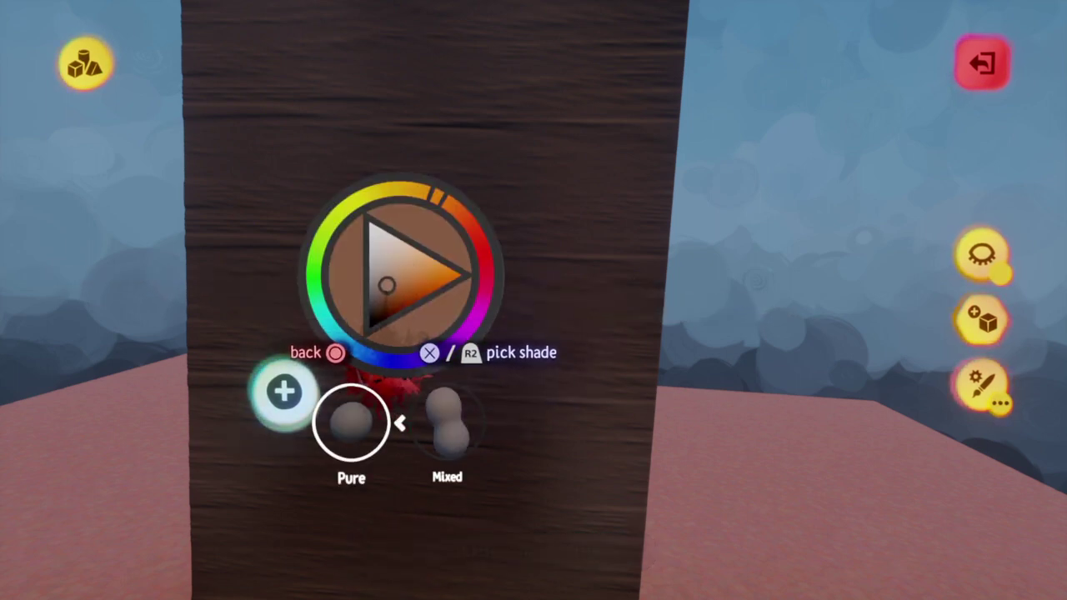
key("Escape")
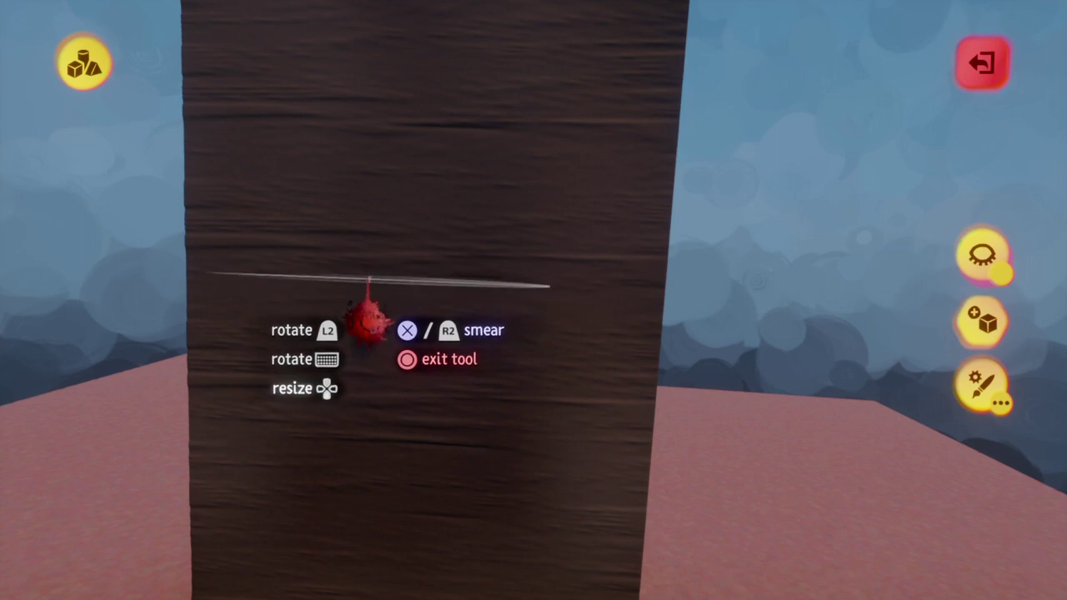
Adjust the streak spray's opacity, undo the test smear on the panel and readjust the opacity
key("Escape")
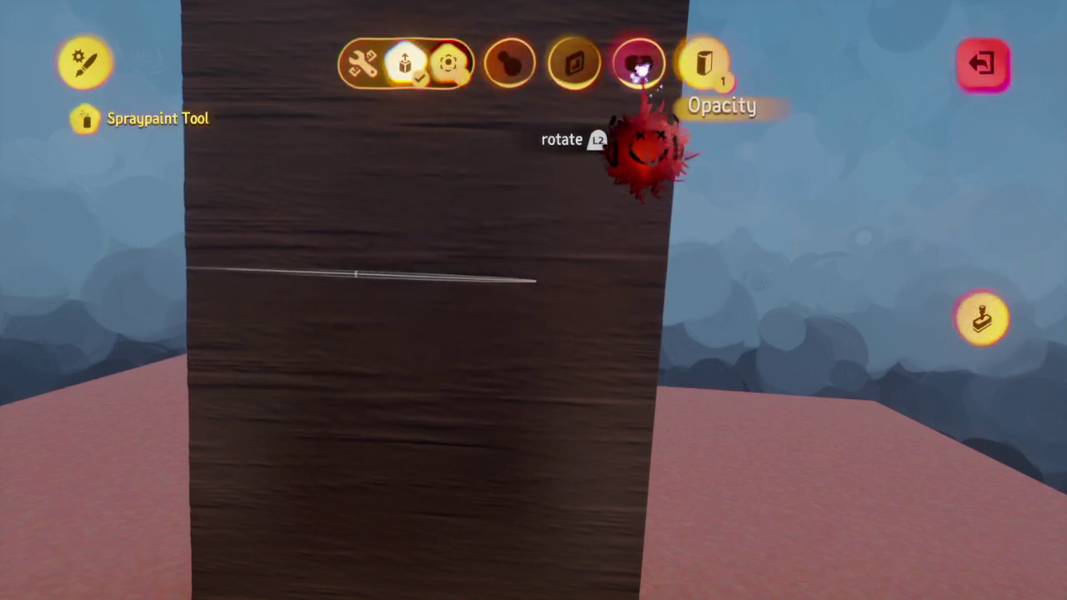
key("Escape")
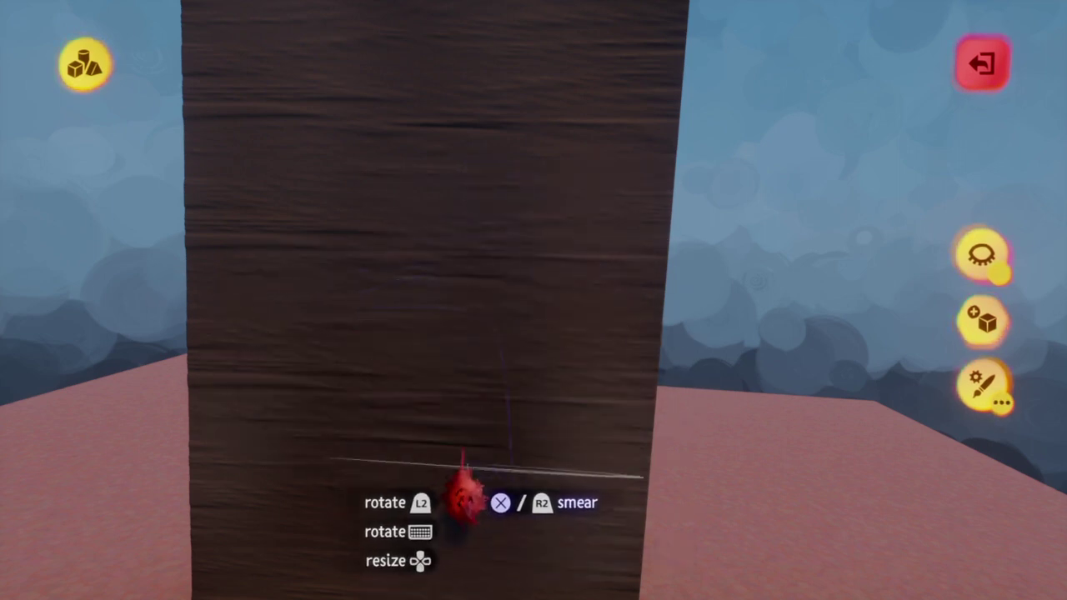
key("ctrl+z")
key("Escape")
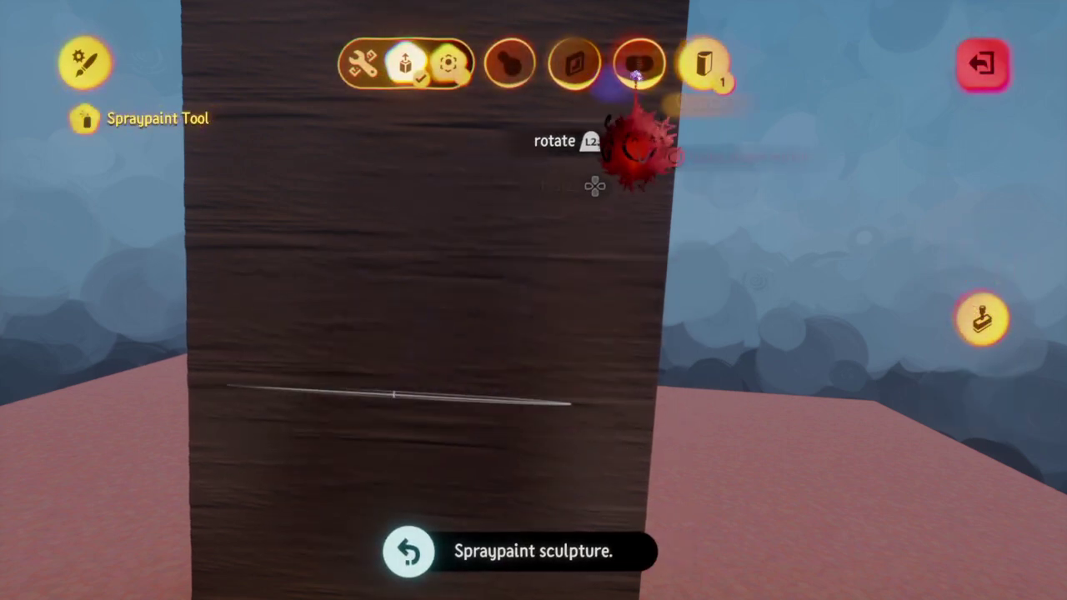
key("Escape")
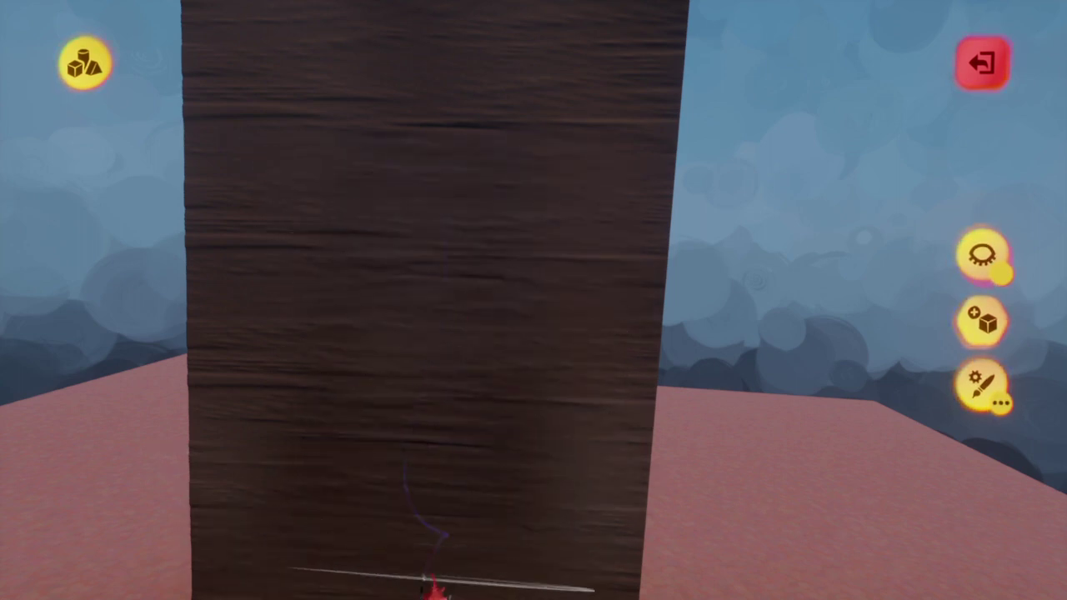
Smear thin horizontal streaks over the whole front of the panel, readjusting the spray's opacity between passes
scroll(429, 578, "down", 5)
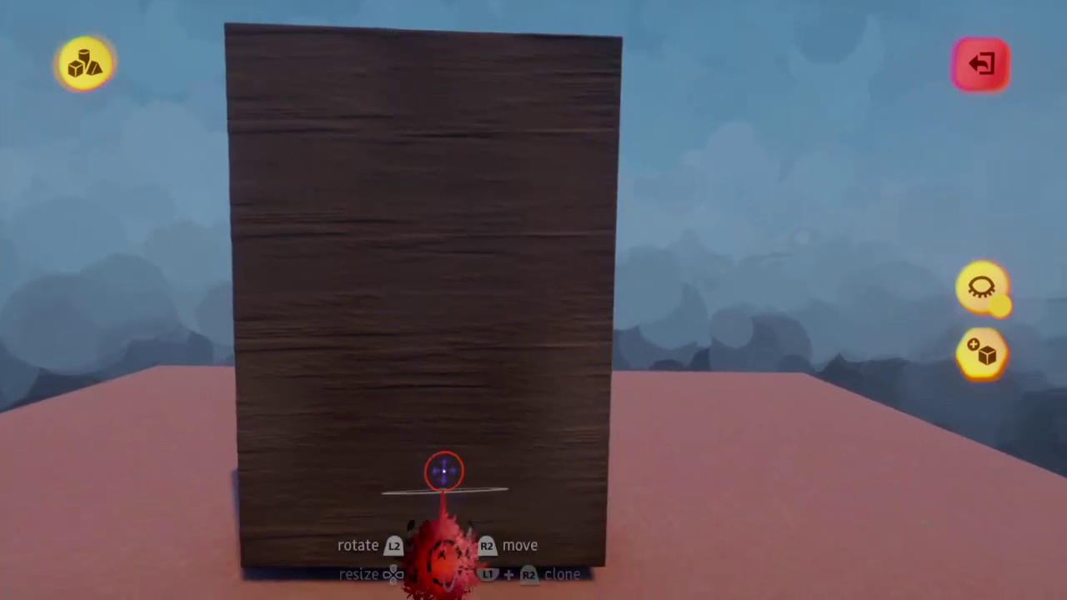
left_click(433, 443)
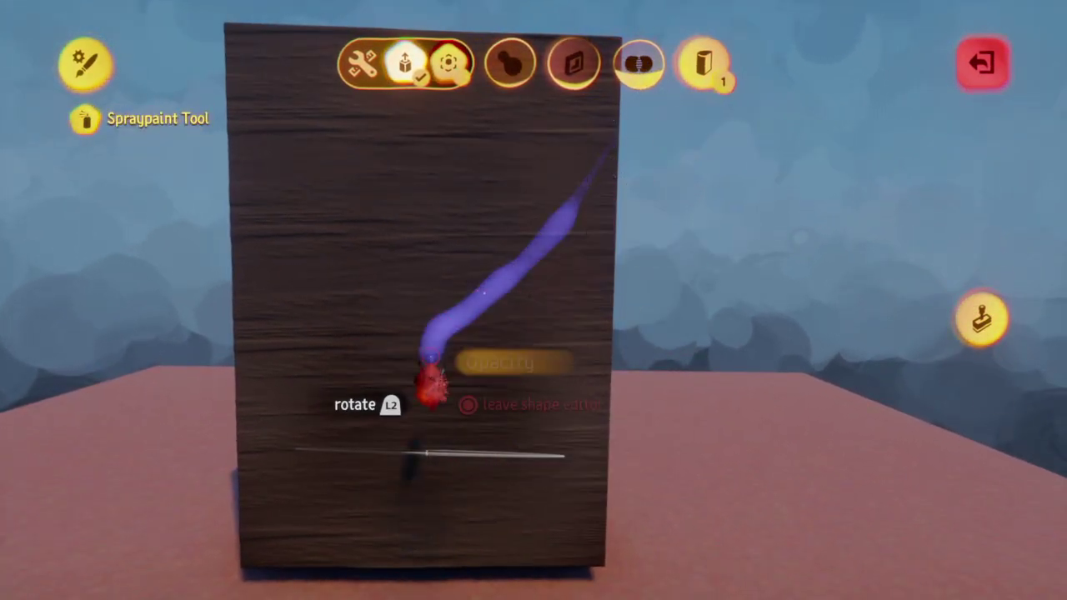
key("Escape")
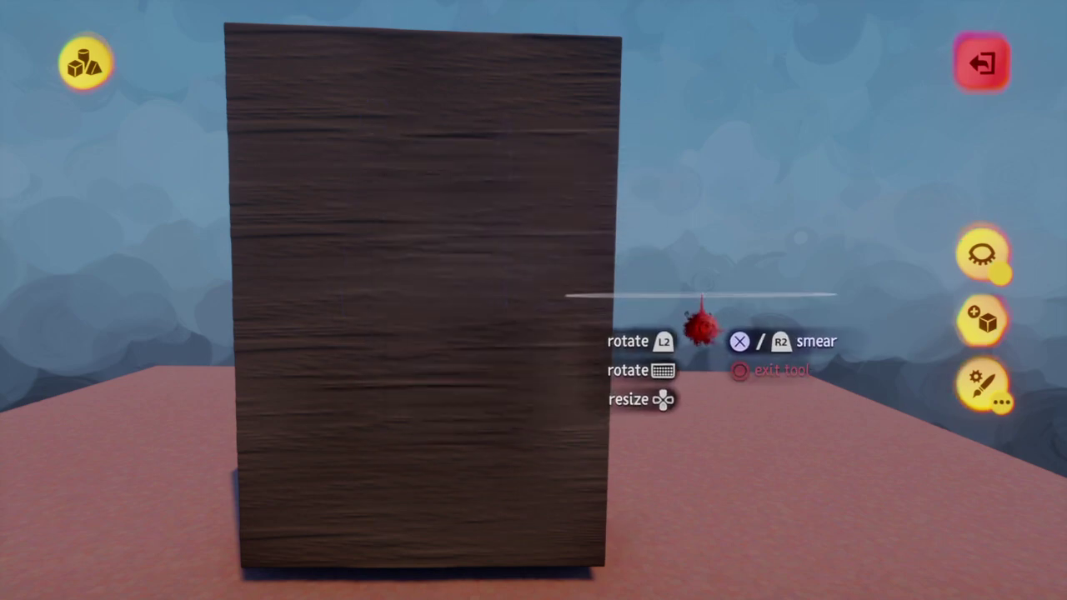
key("Escape")
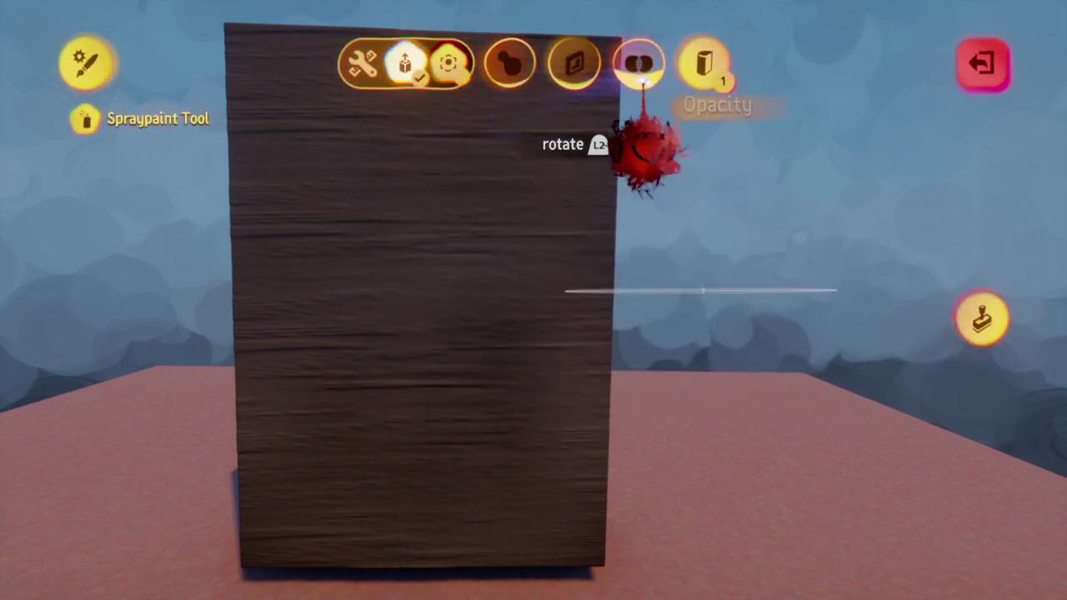
key("Escape")
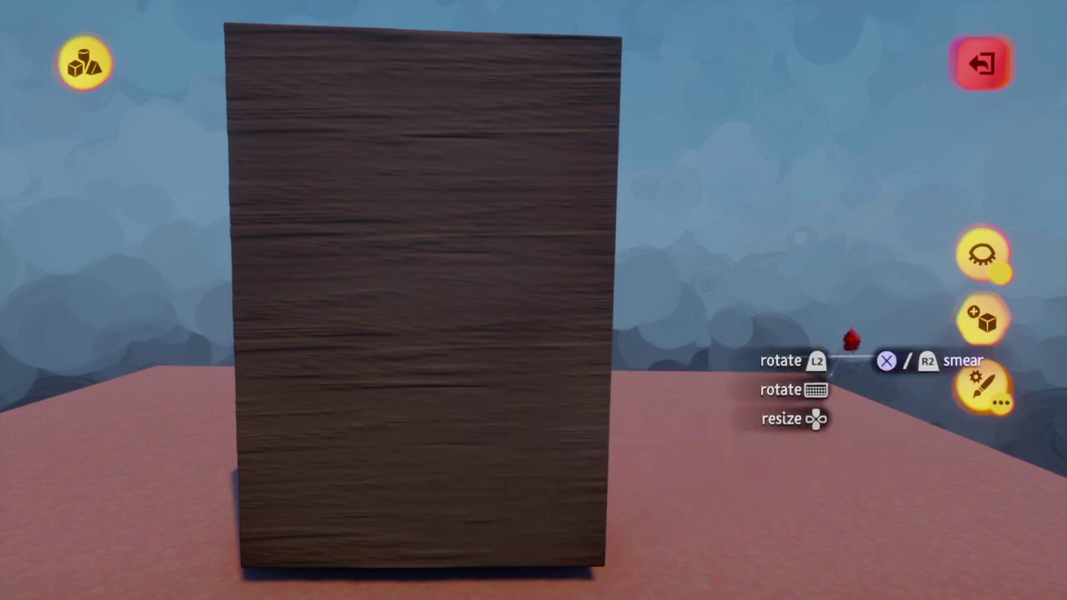
Pick a paler orange-brown spray shade and smear lighter horizontal streaks across the panel from its upper to its lower part
key("square")
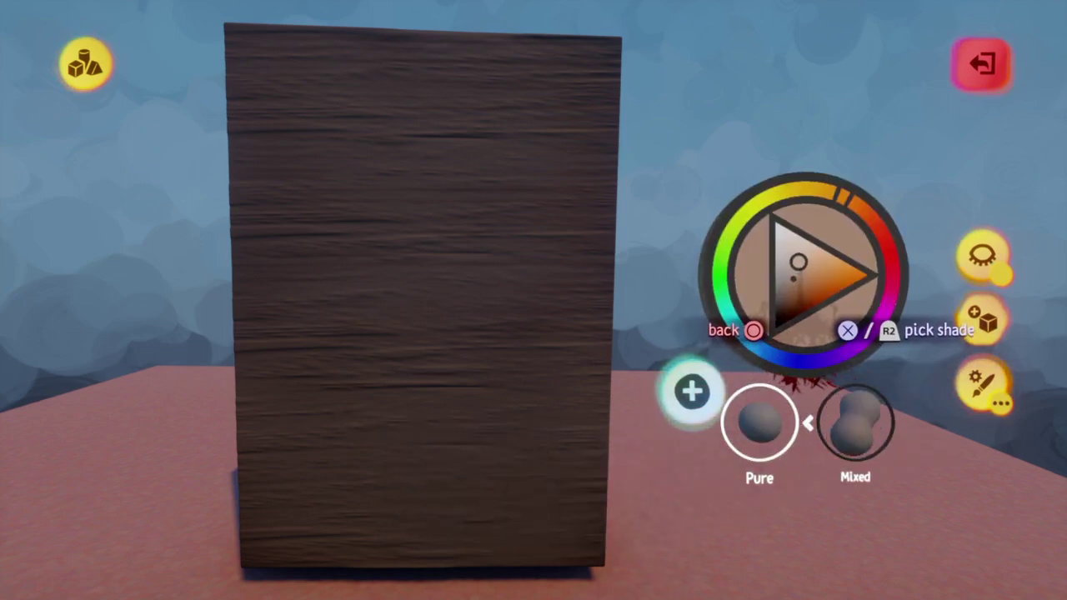
key("Escape")
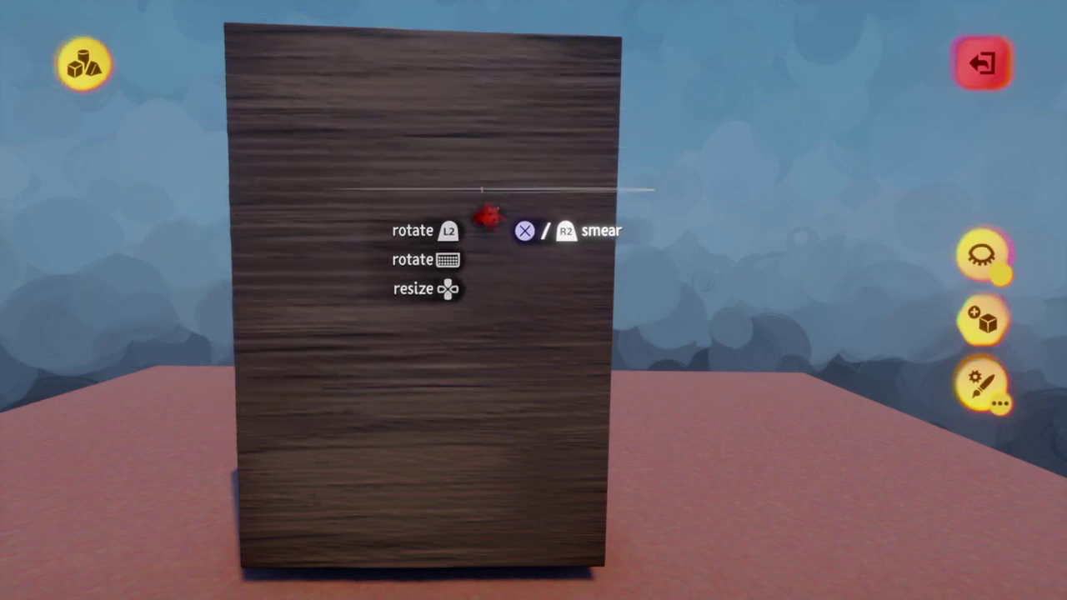
mouse_move(506, 328)
left_mouse_down()
mouse_move(498, 383)
mouse_move(502, 372)
mouse_move(473, 413)
left_mouse_up()
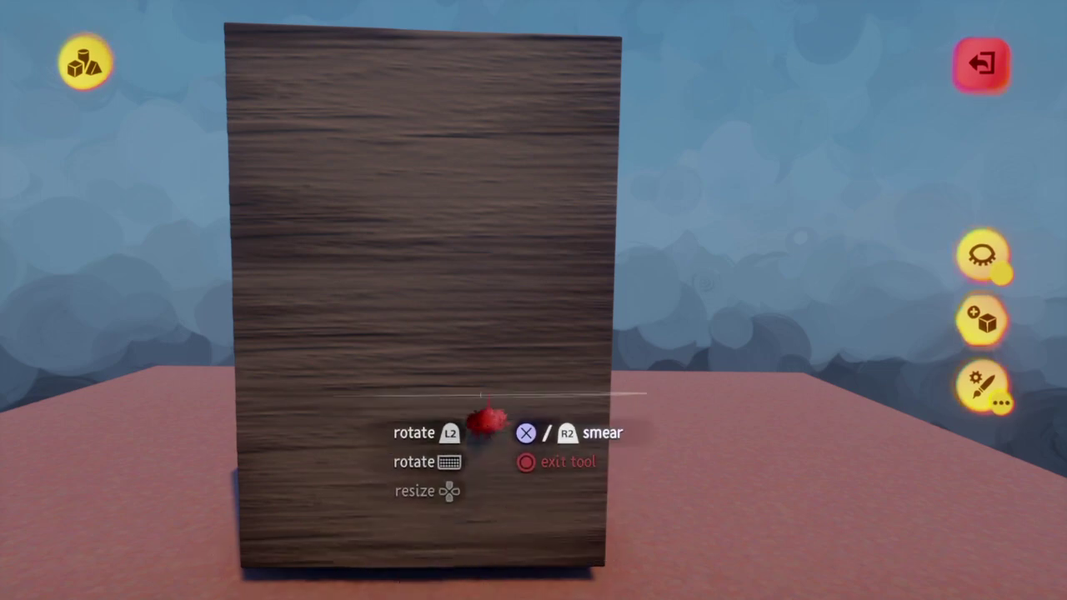
Finish sculpt editing and inspect the coloured panel's wood finish from different angles
key("Escape")
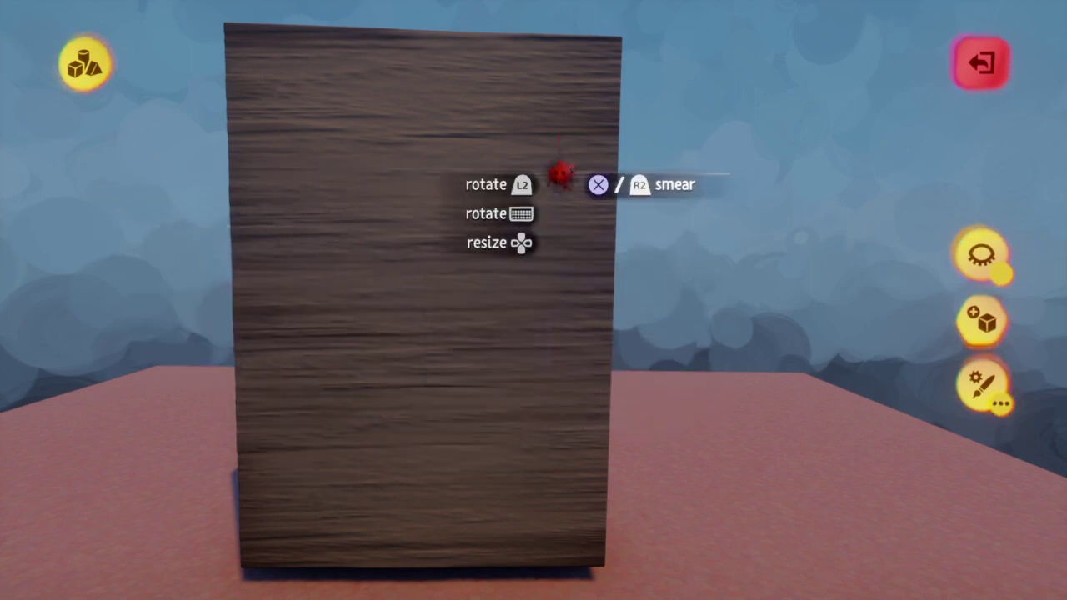
key("Escape")
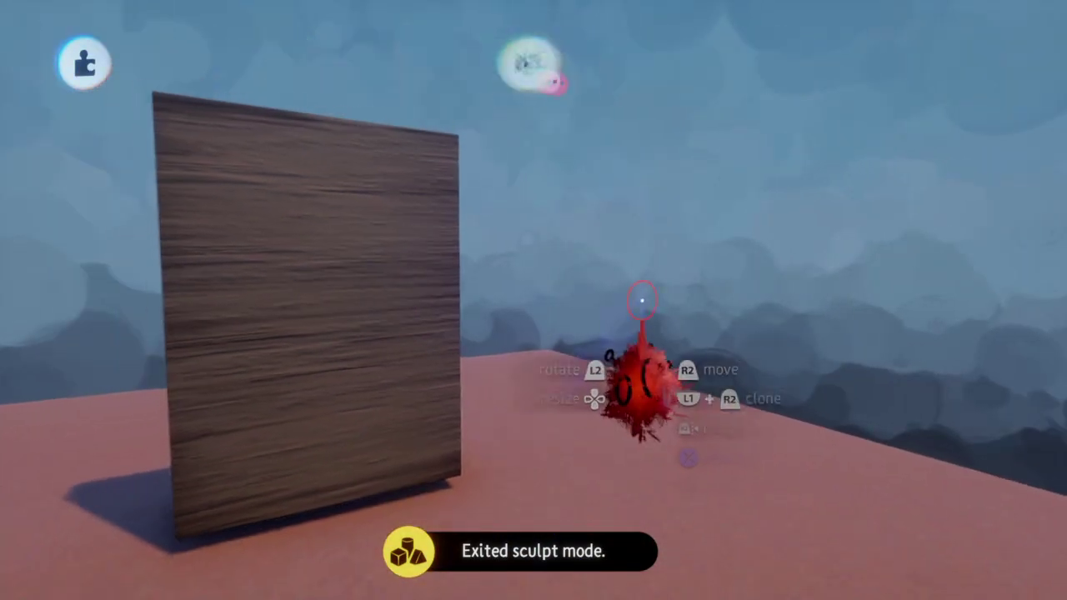
left_click_drag(450, 230, 457, 253)
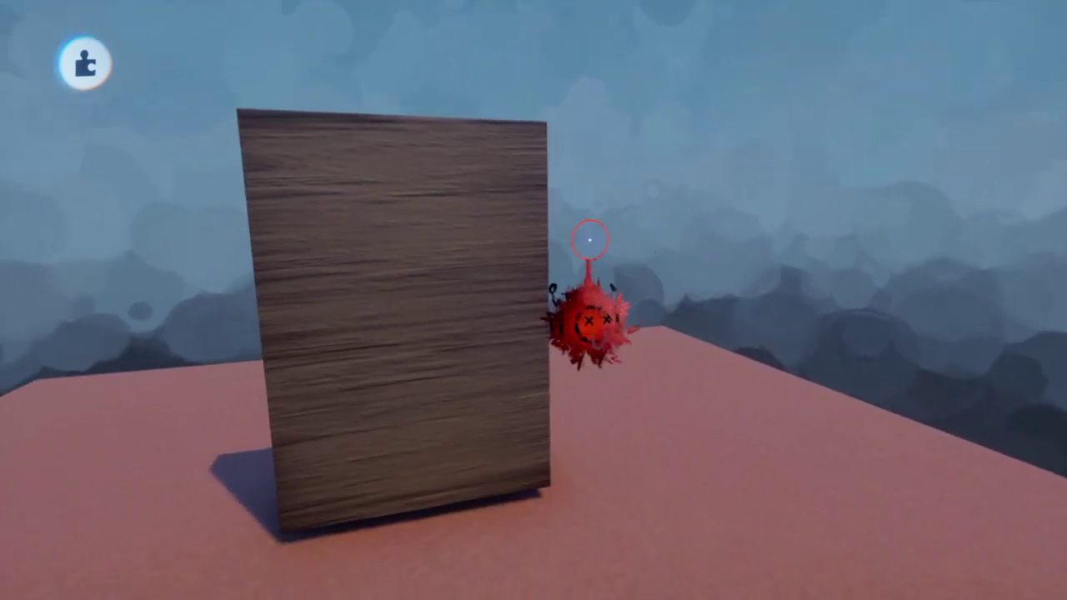
left_click_drag(469, 269, 471, 300)
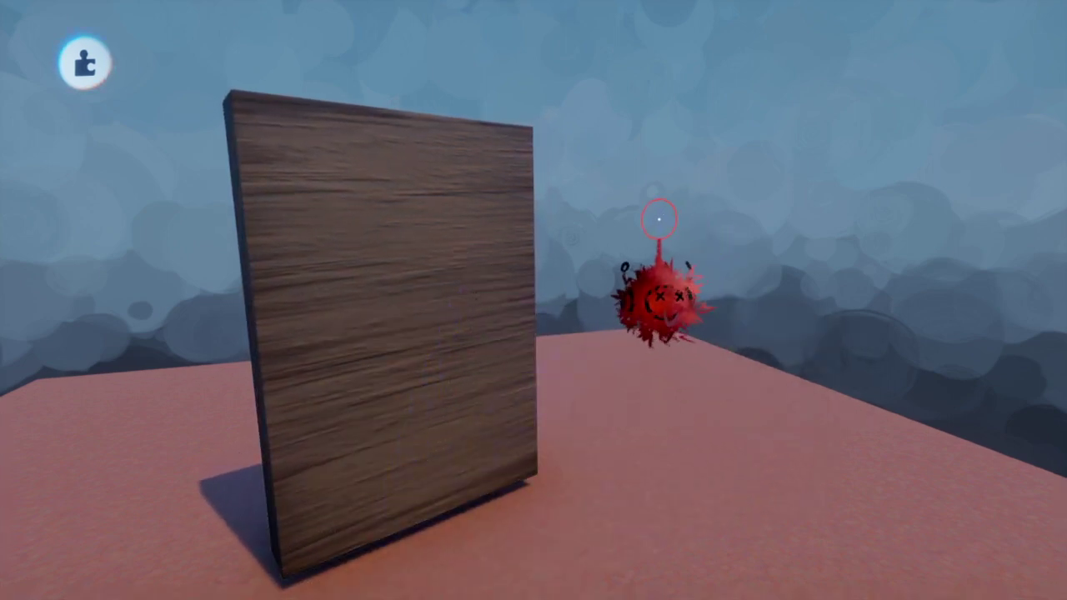